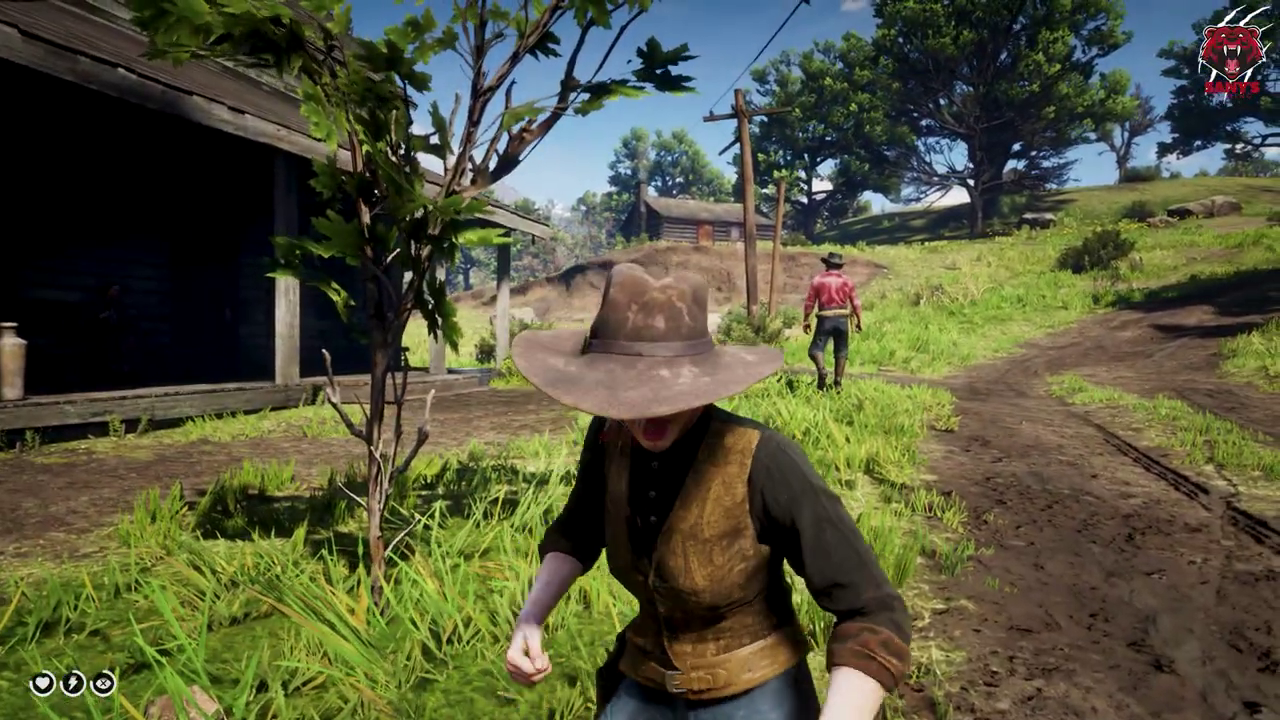
Step: Punch, shove and grab the brown-vested woman outside the farmhouse in a fistfight
key(r)
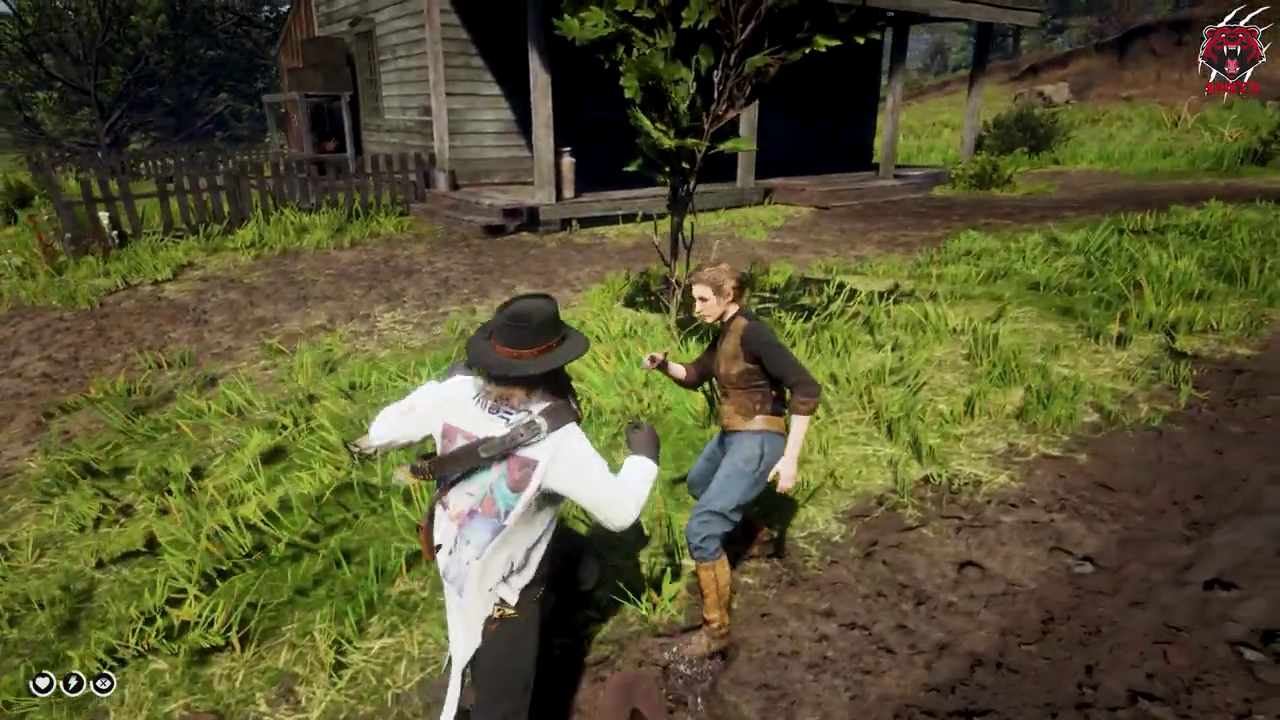
key(r)
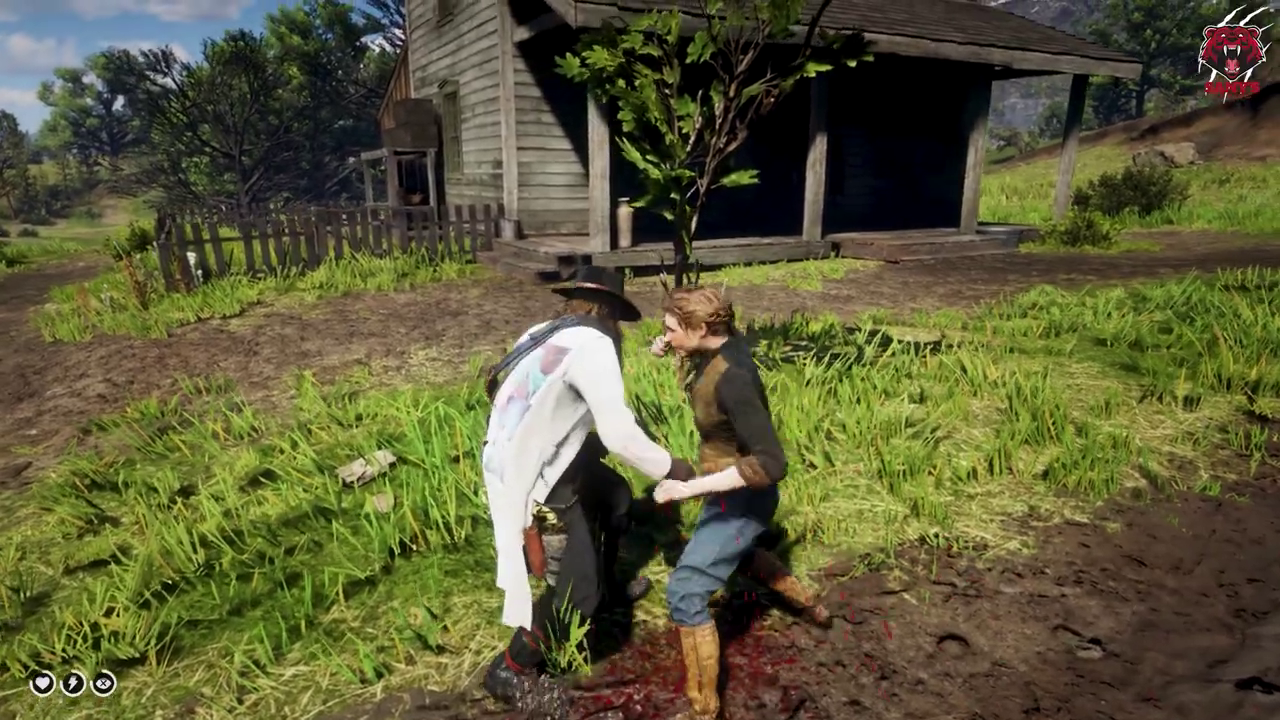
key(r)
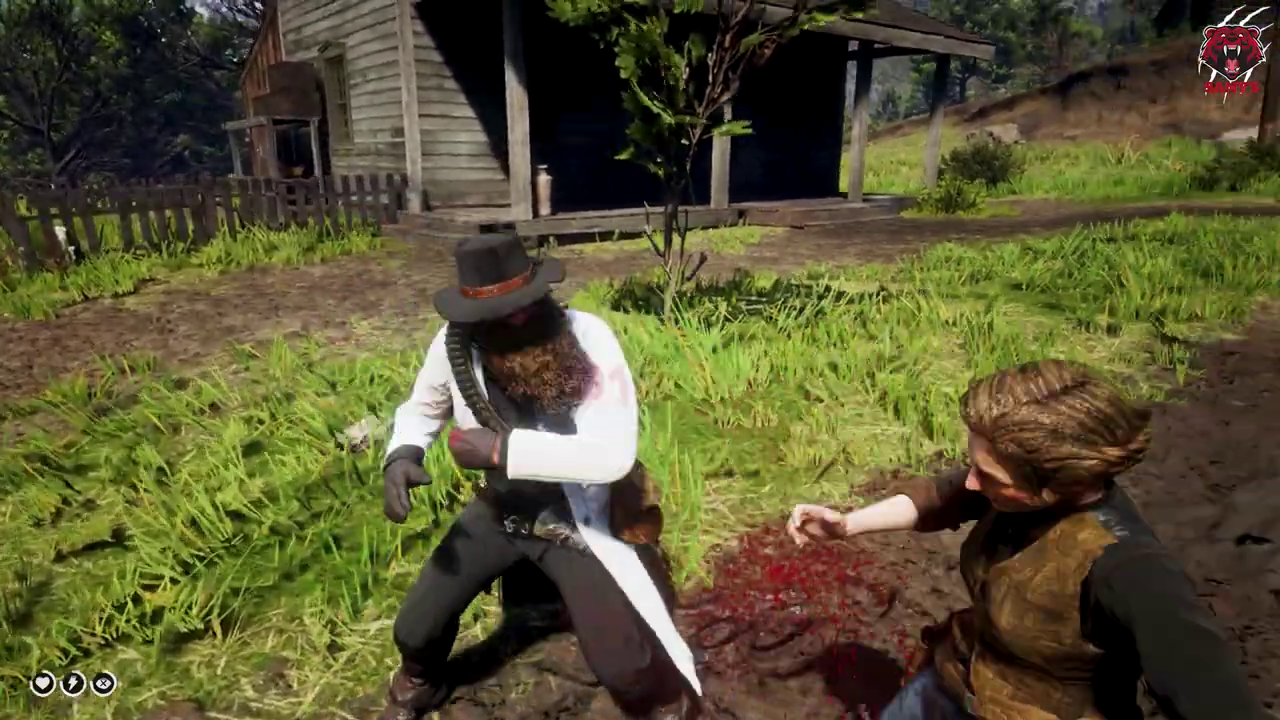
key(r)
key(r)
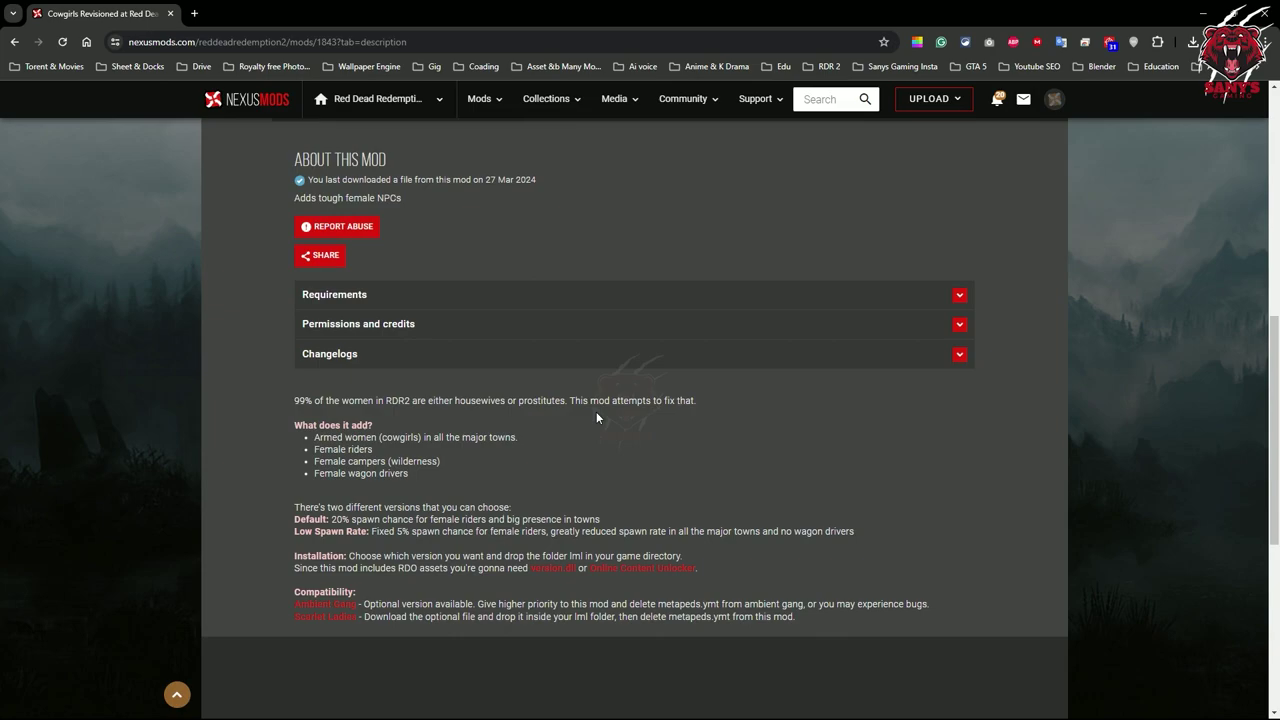
scroll(562, 338, up, 5)
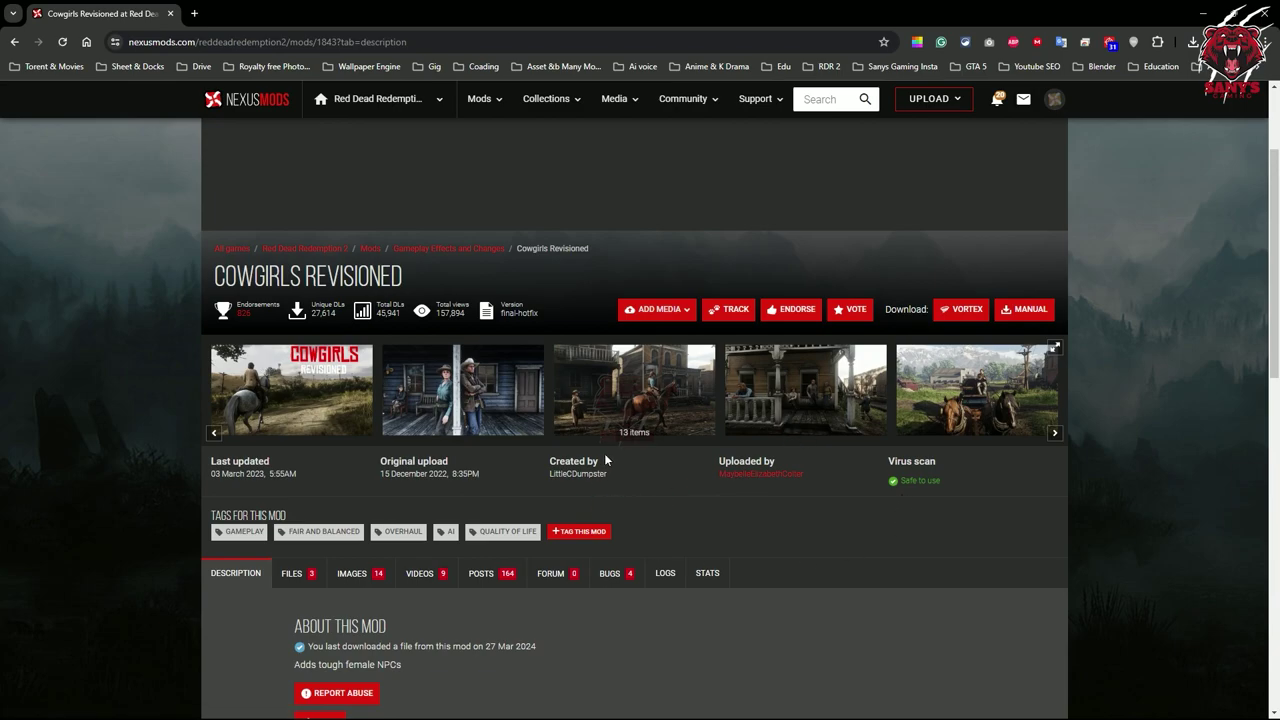
scroll(331, 467, down, 1)
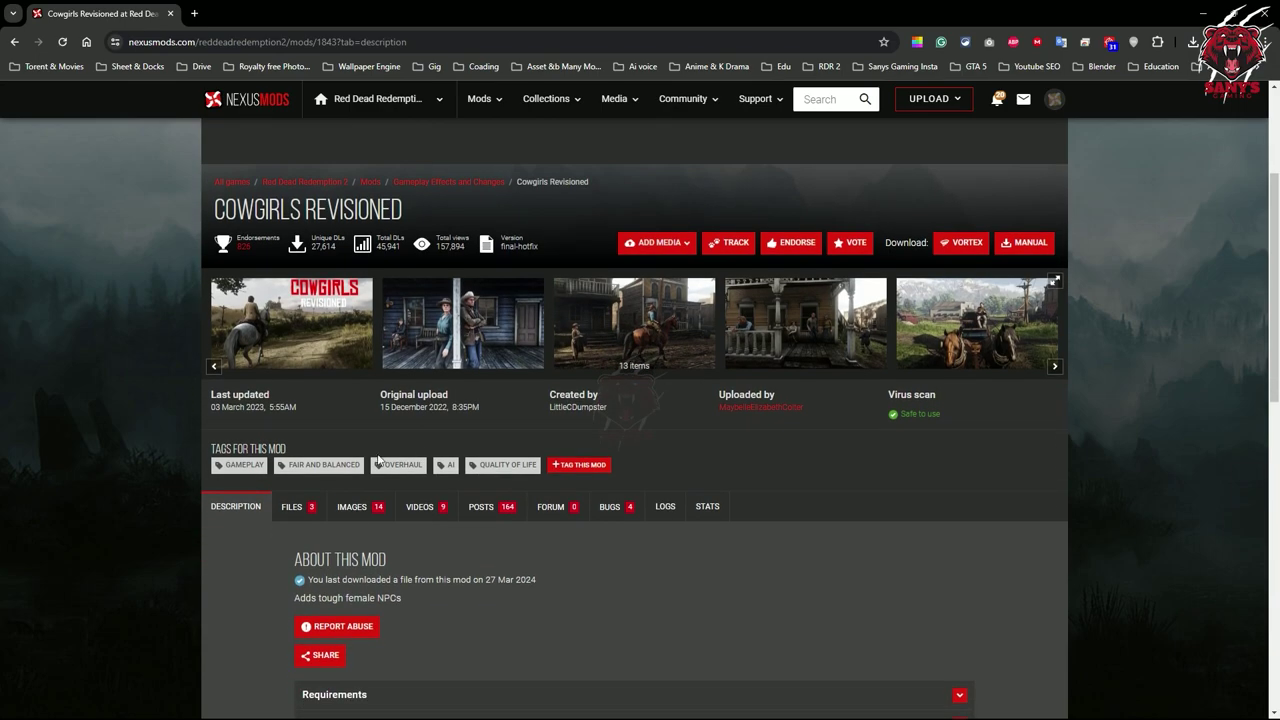
scroll(286, 480, down, 3)
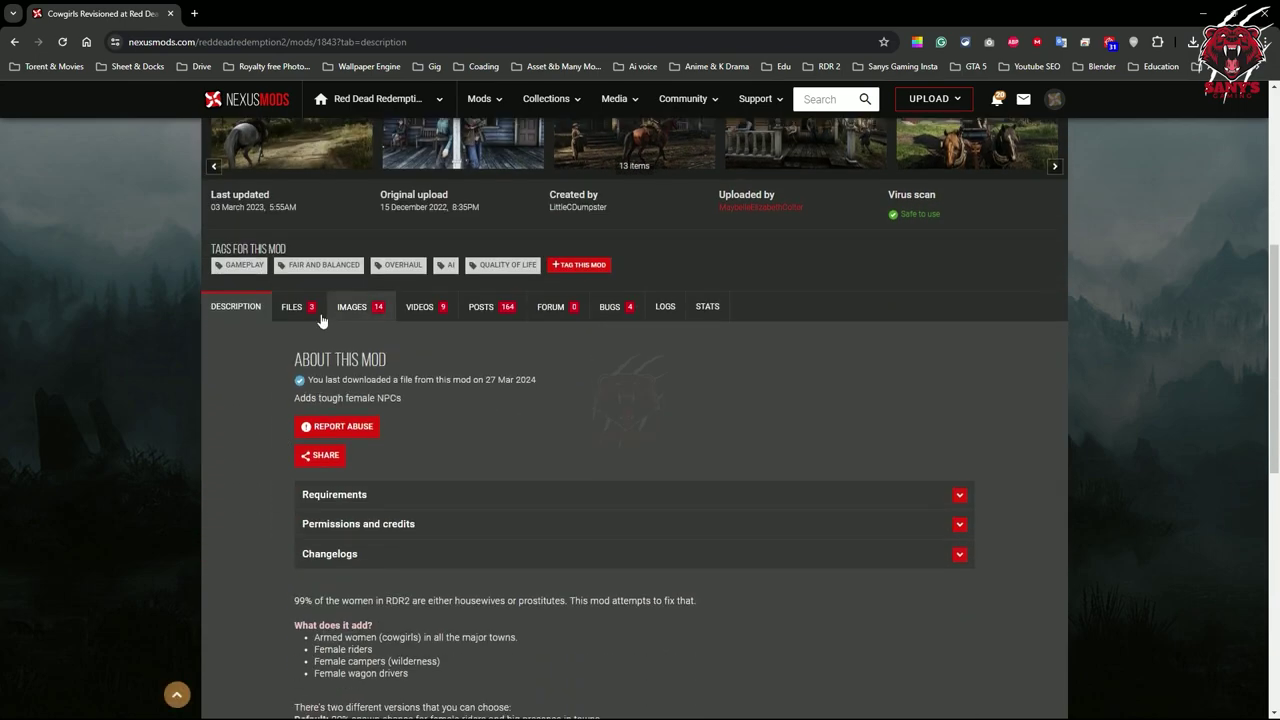
Step: Review the Cowgirls Revisioned Main and Optional files on the FILES tab, then minimize the browser
click(292, 306)
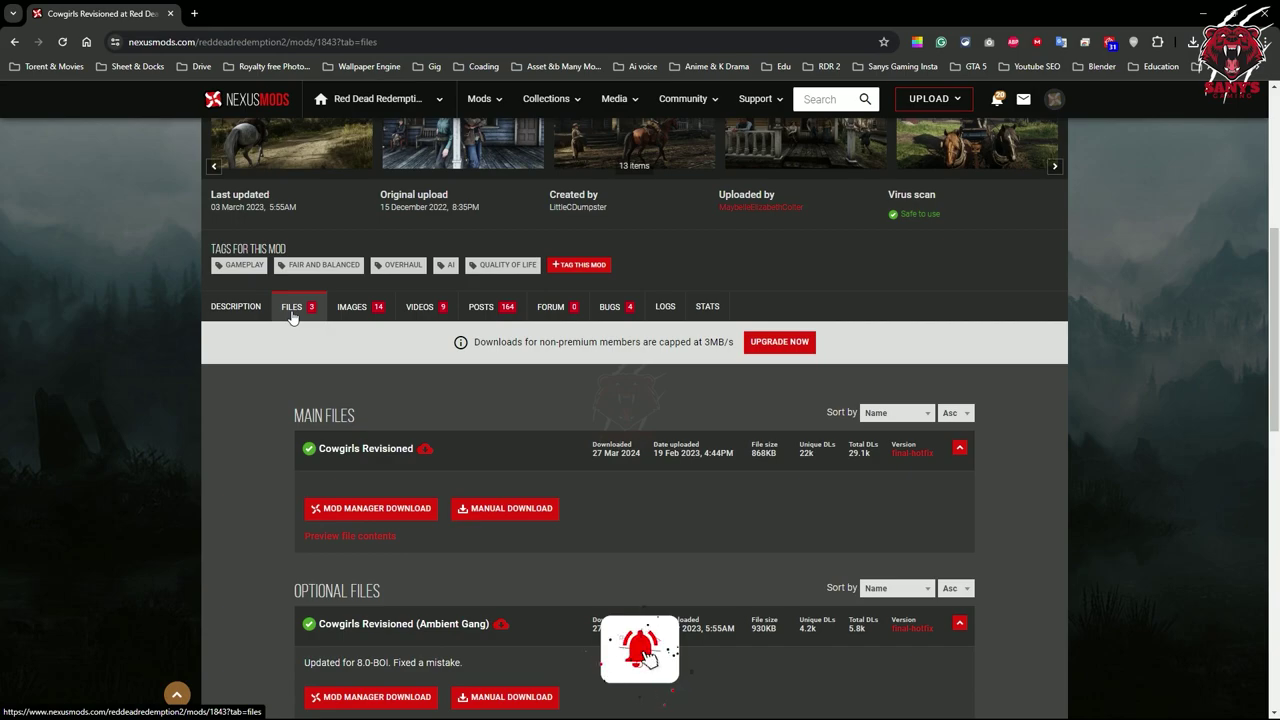
scroll(478, 413, down, 1)
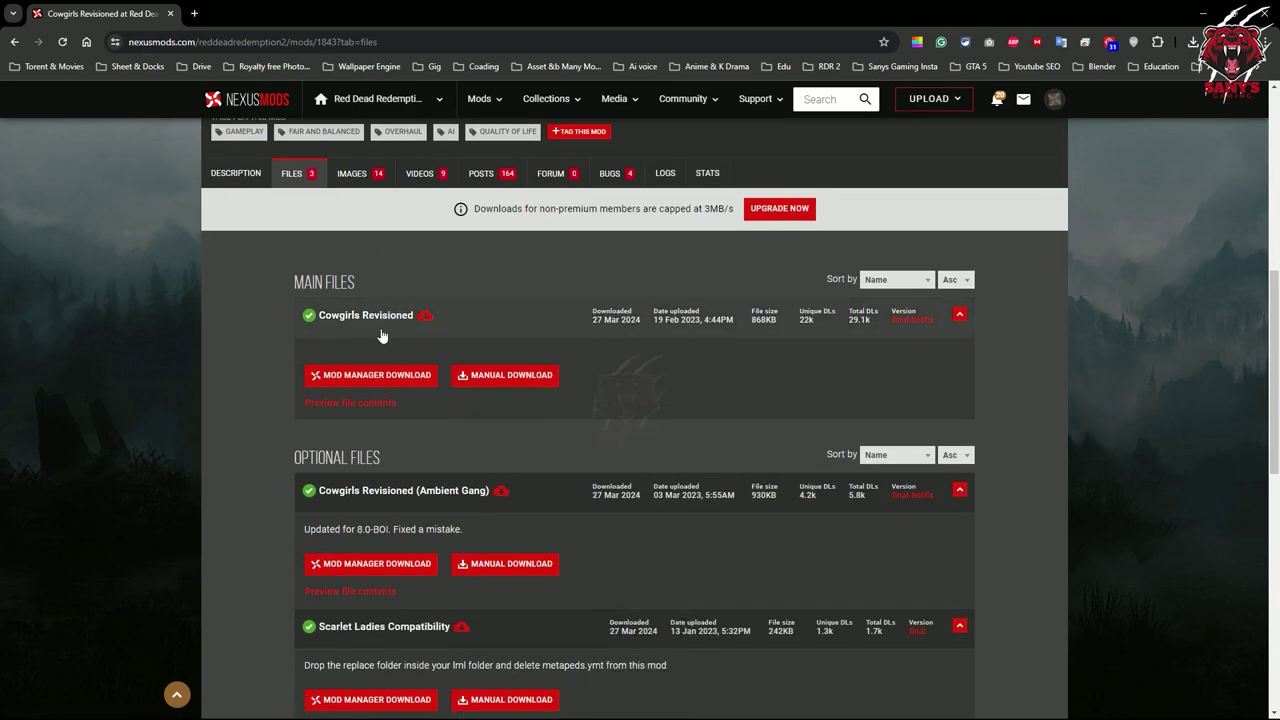
scroll(381, 343, down, 1)
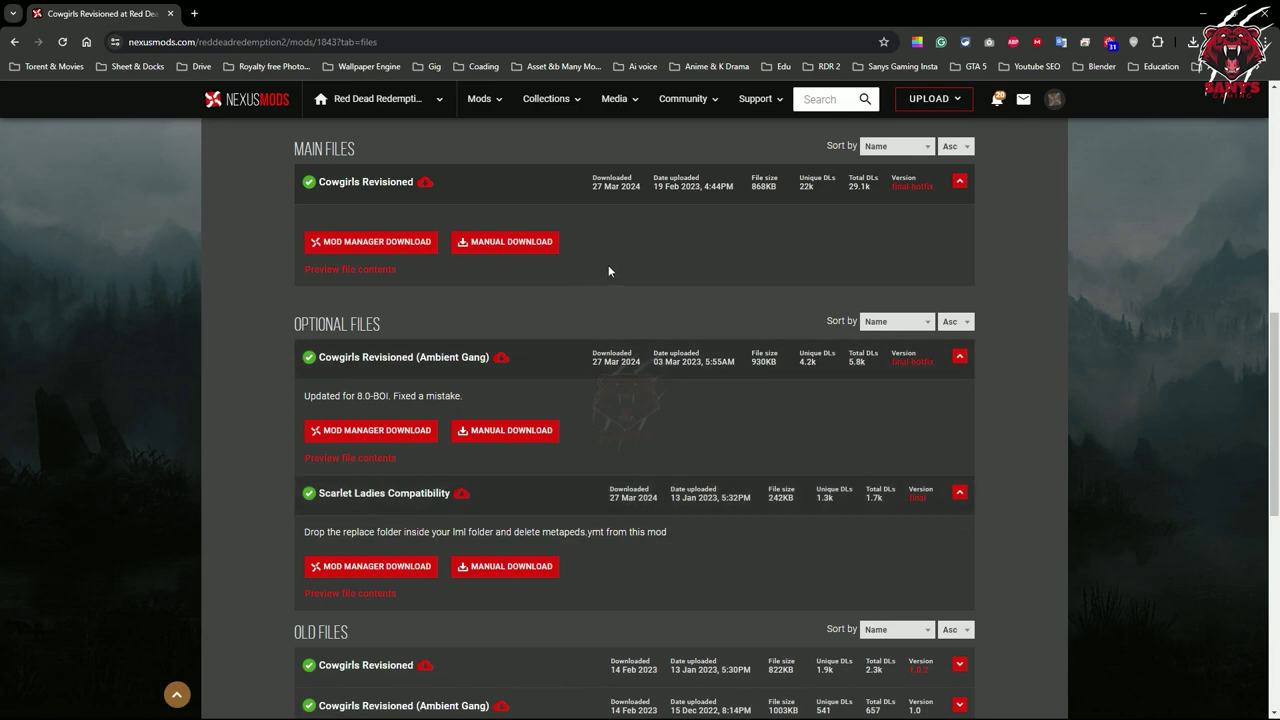
click(1203, 13)
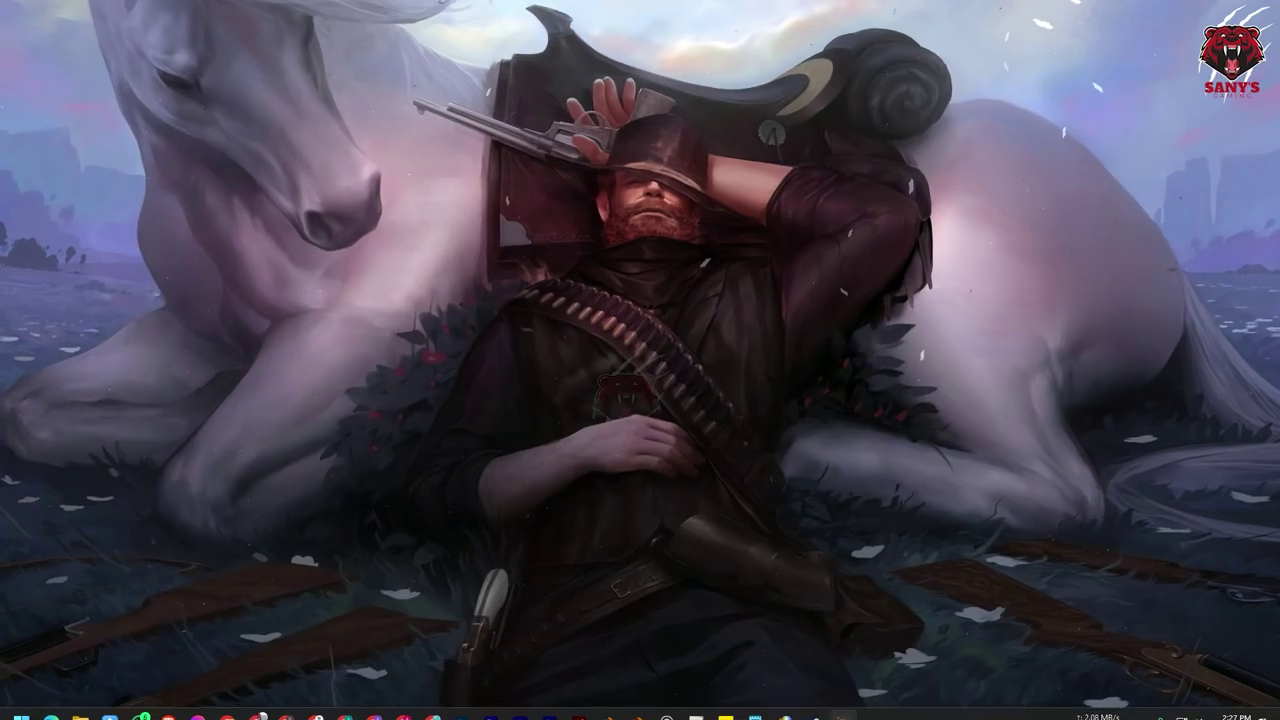
mouse_move(80, 704)
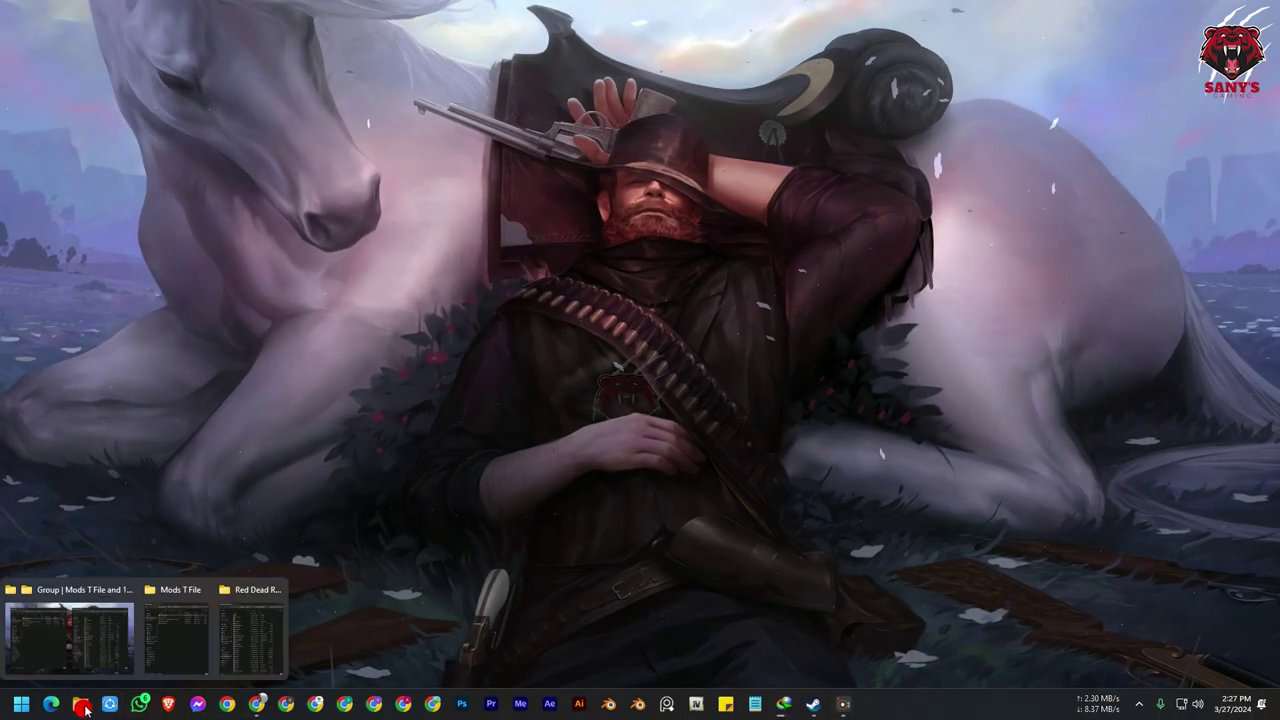
Step: Restore the Explorer windows, check the Cowgirls Revisioned folder's archive, and return to Mods T File
click(86, 646)
double_click(230, 125)
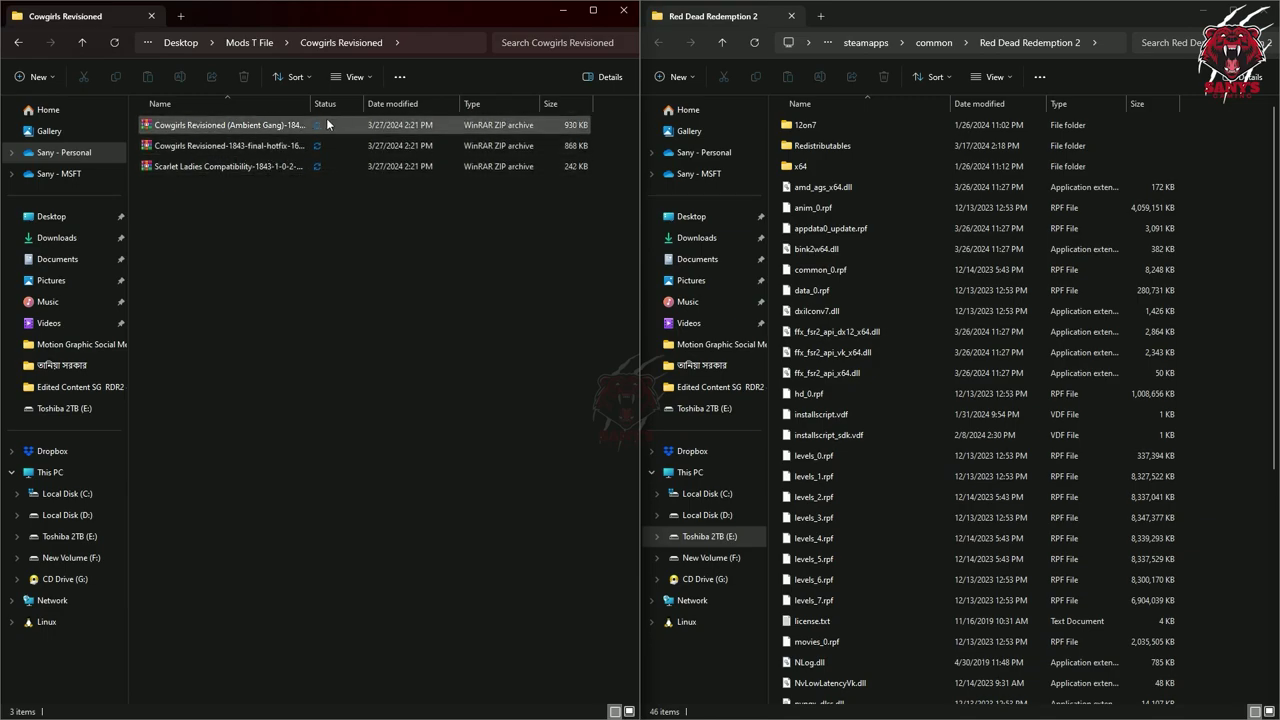
click(286, 148)
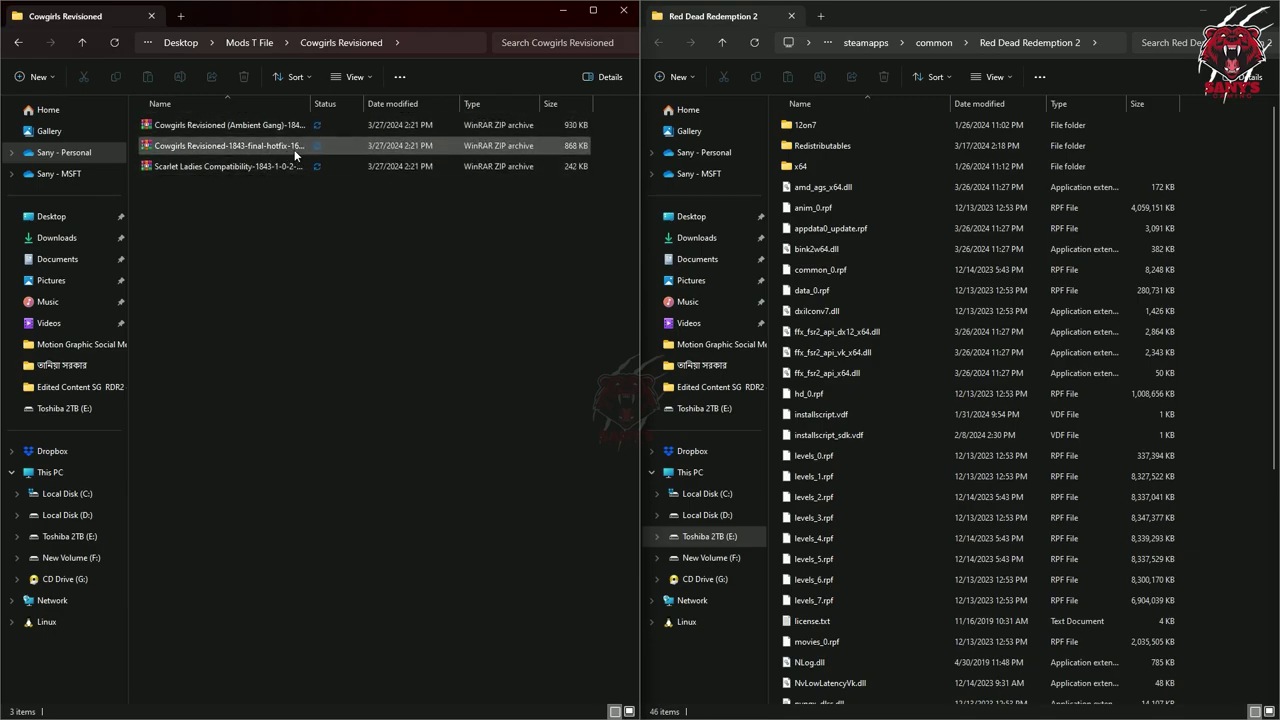
click(83, 41)
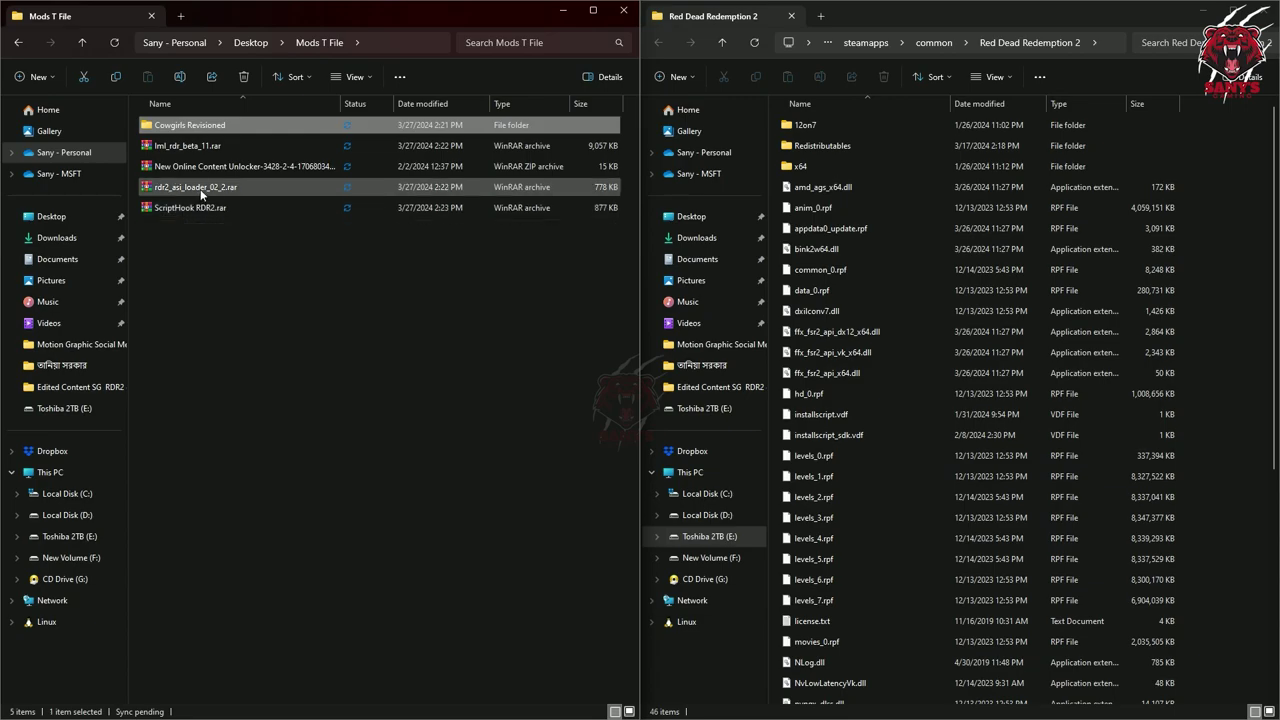
Step: Inspect rdr2_asi_loader_02_2.rar, deselect it, and minimize both Explorer windows
click(201, 189)
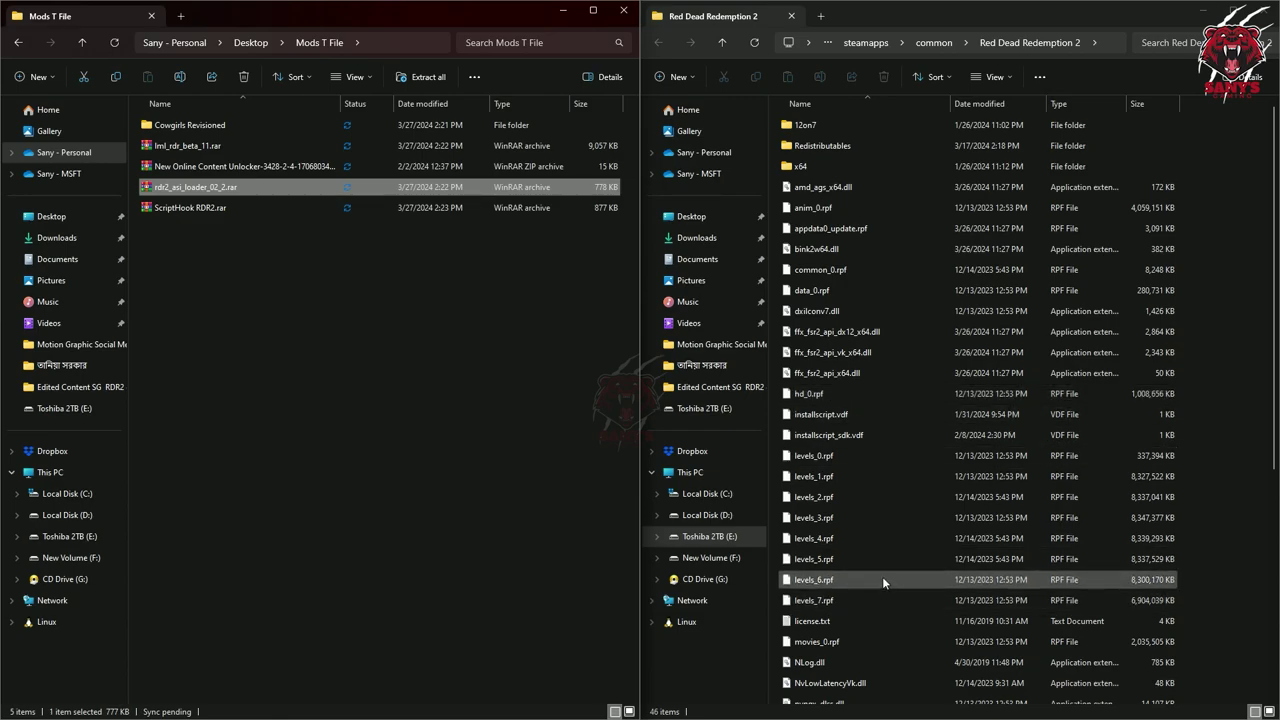
click(424, 463)
click(819, 706)
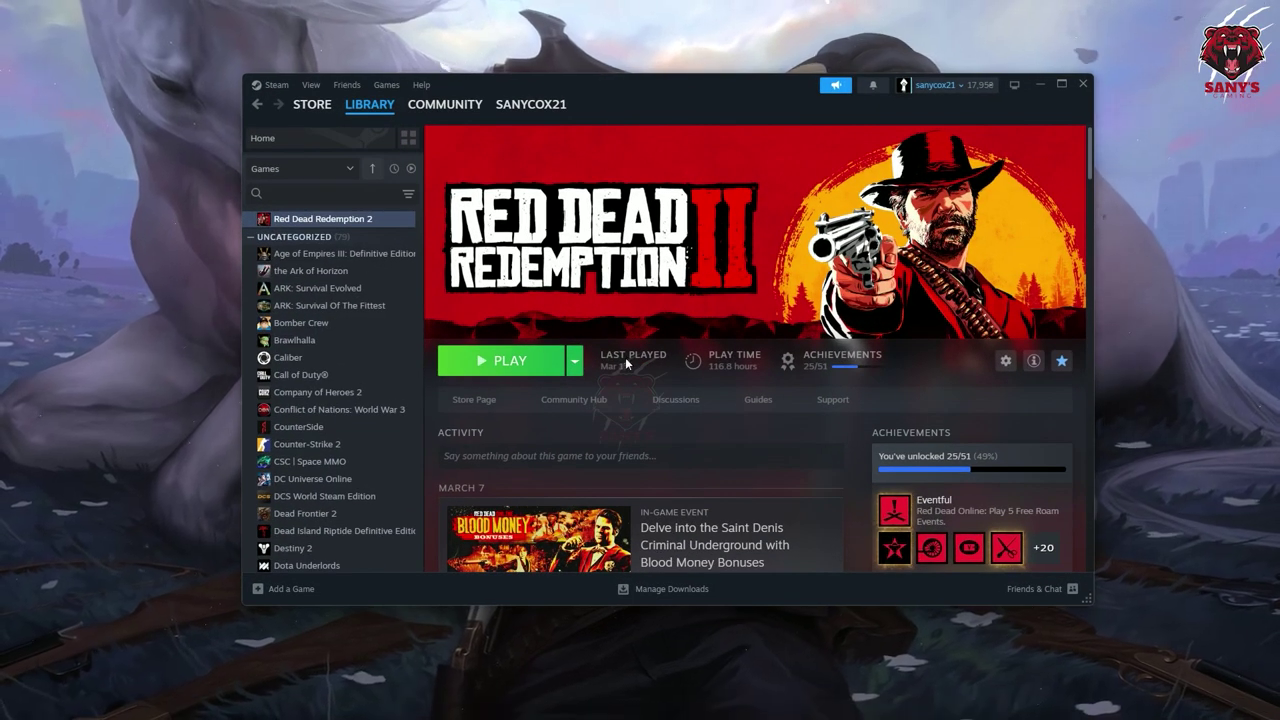
Step: Use Manage > Browse local files to open Red Dead Redemption 2's install folder
click(1007, 361)
mouse_move(926, 430)
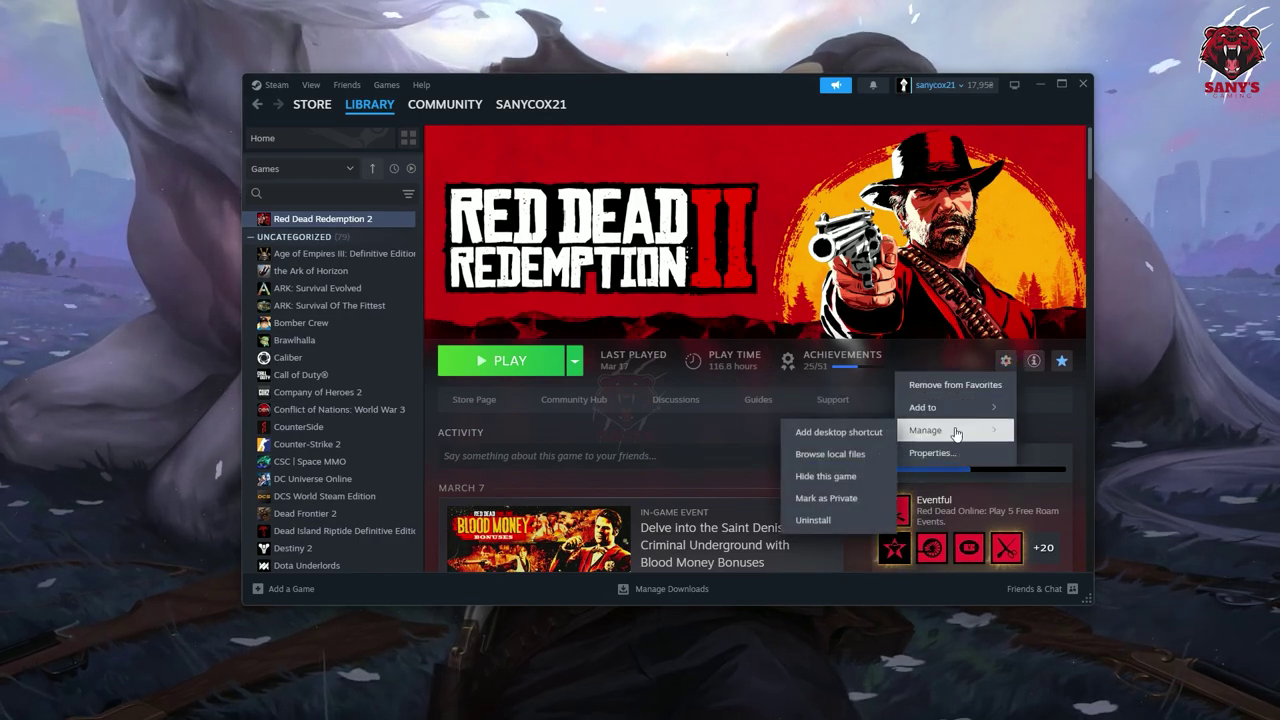
click(830, 454)
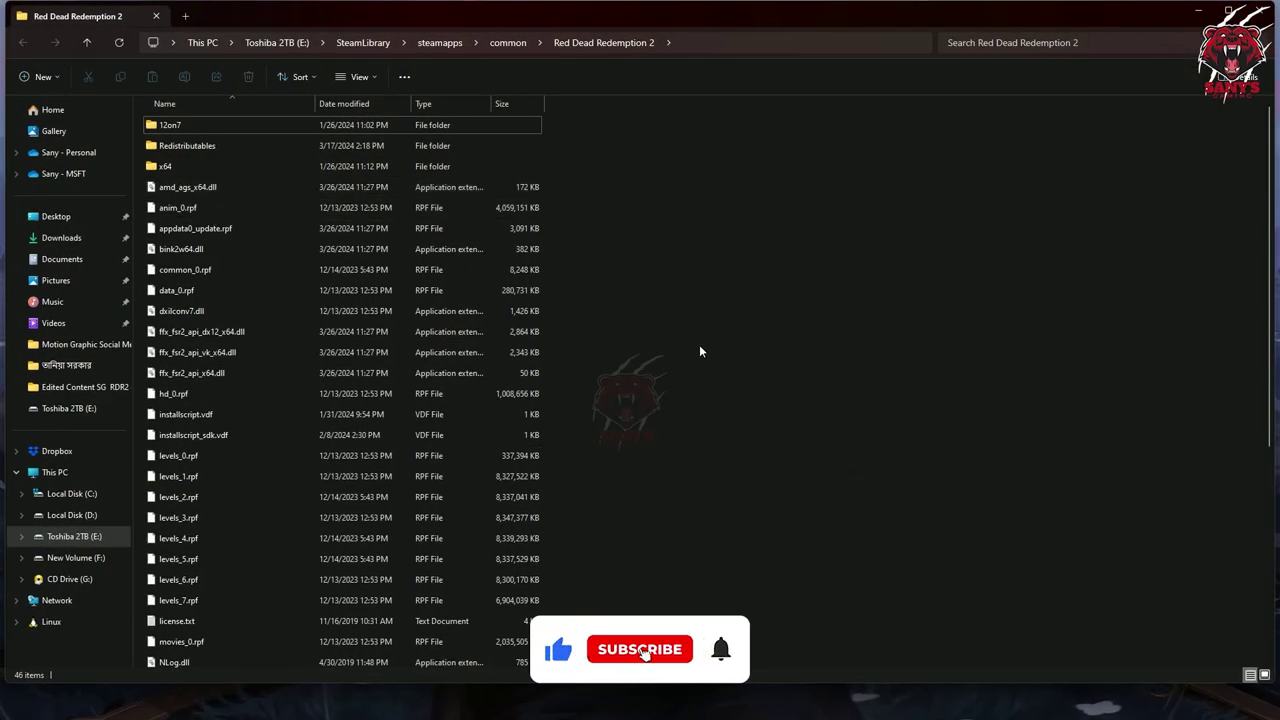
Step: Close the extra game folder window and select the Cowgirls Revisioned (Ambient Gang) ZIP
click(1266, 12)
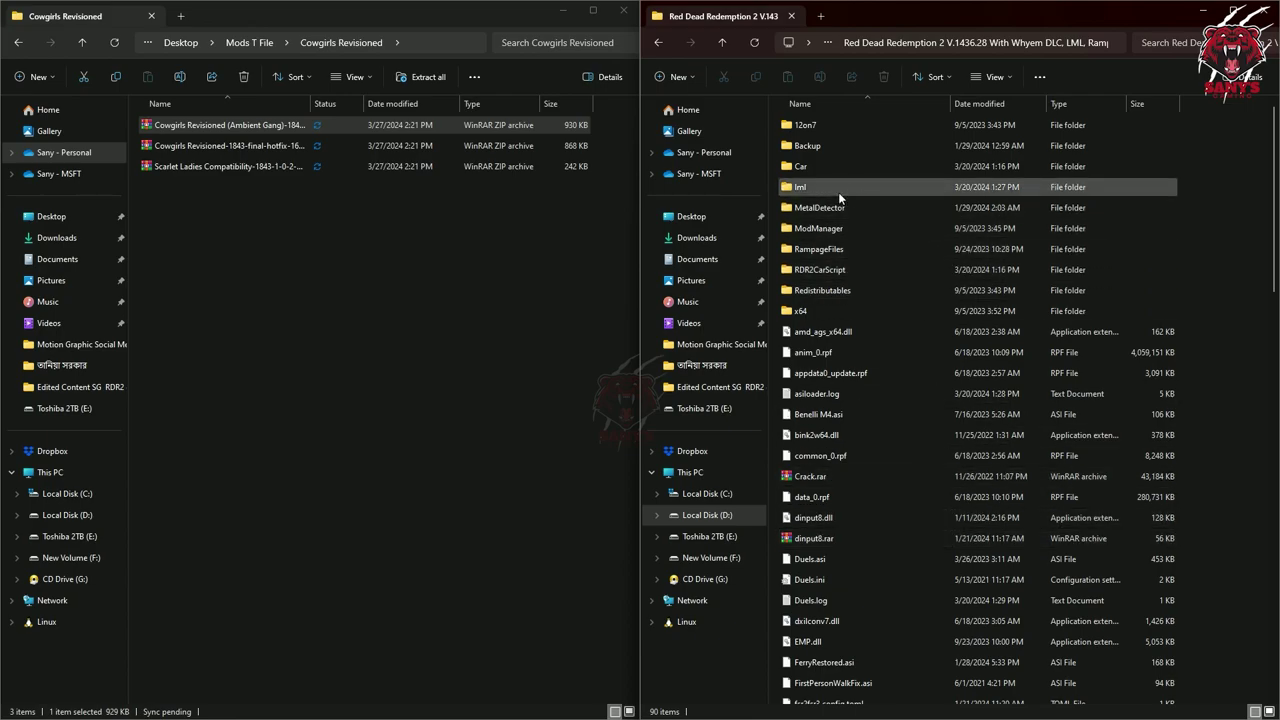
click(232, 130)
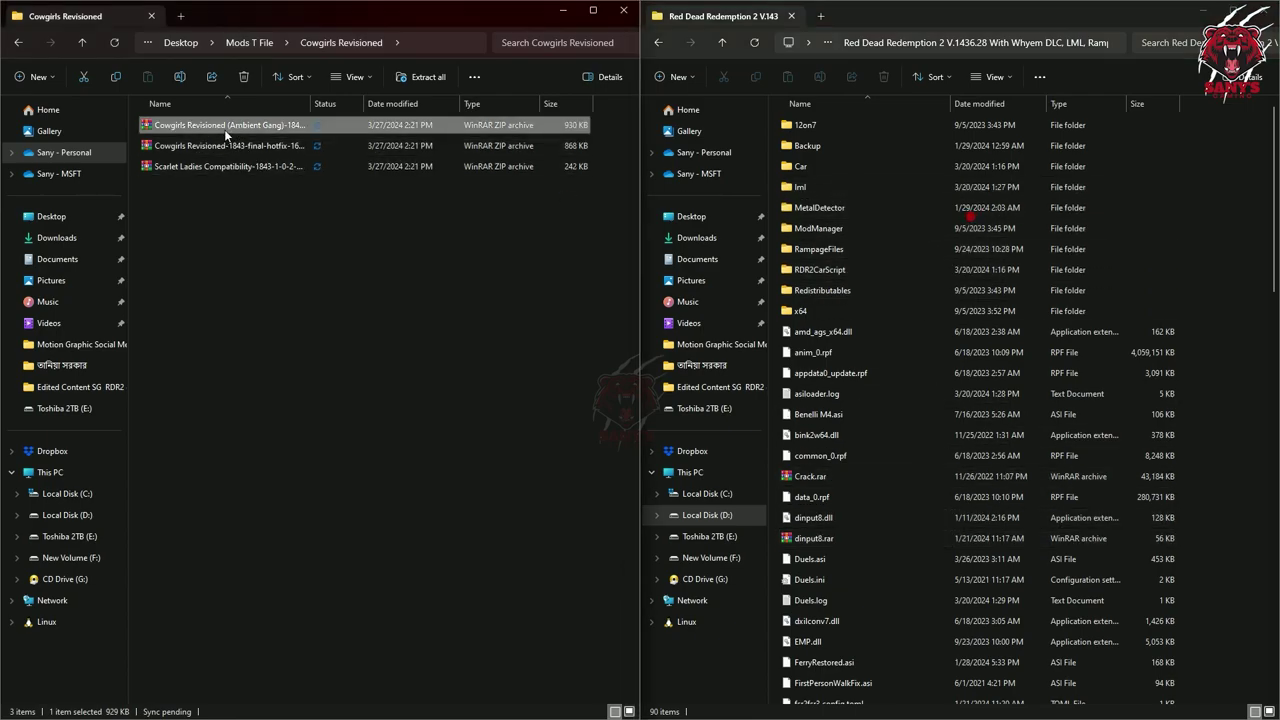
Step: Open the Ambient Gang archive, compare its Default and Low Spawn Rate folders, and reopen Default
double_click(232, 127)
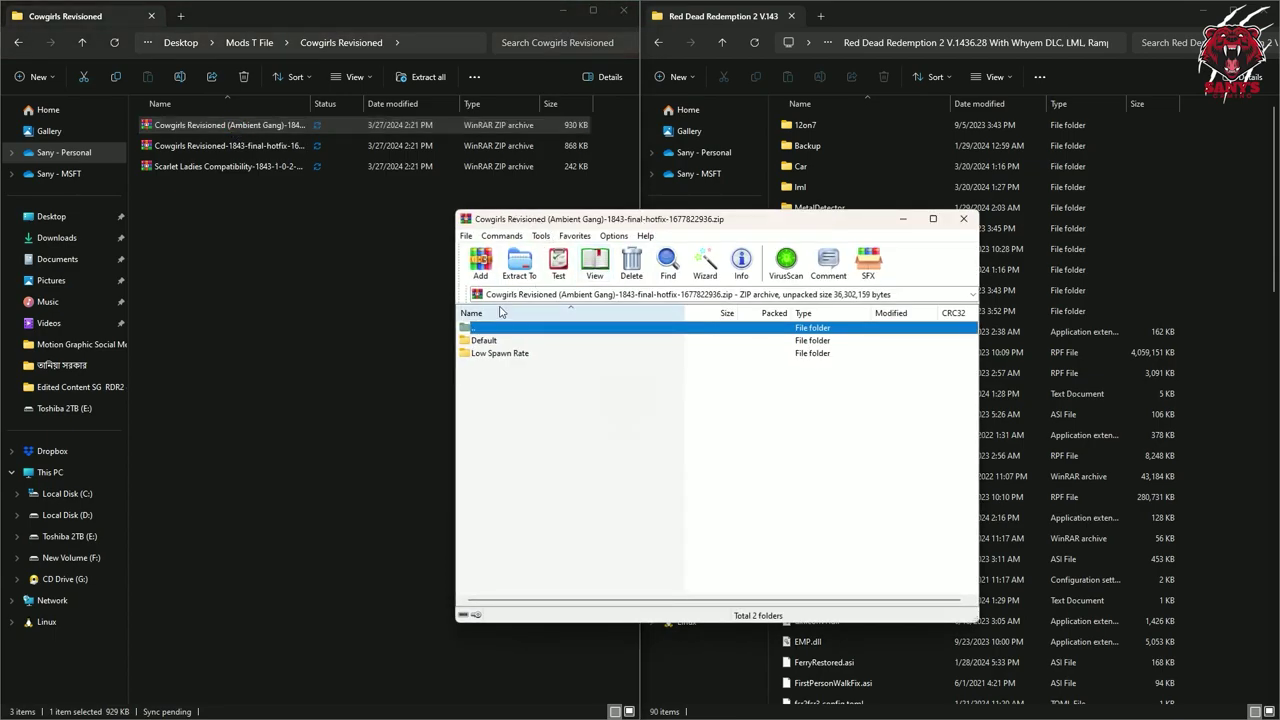
double_click(490, 340)
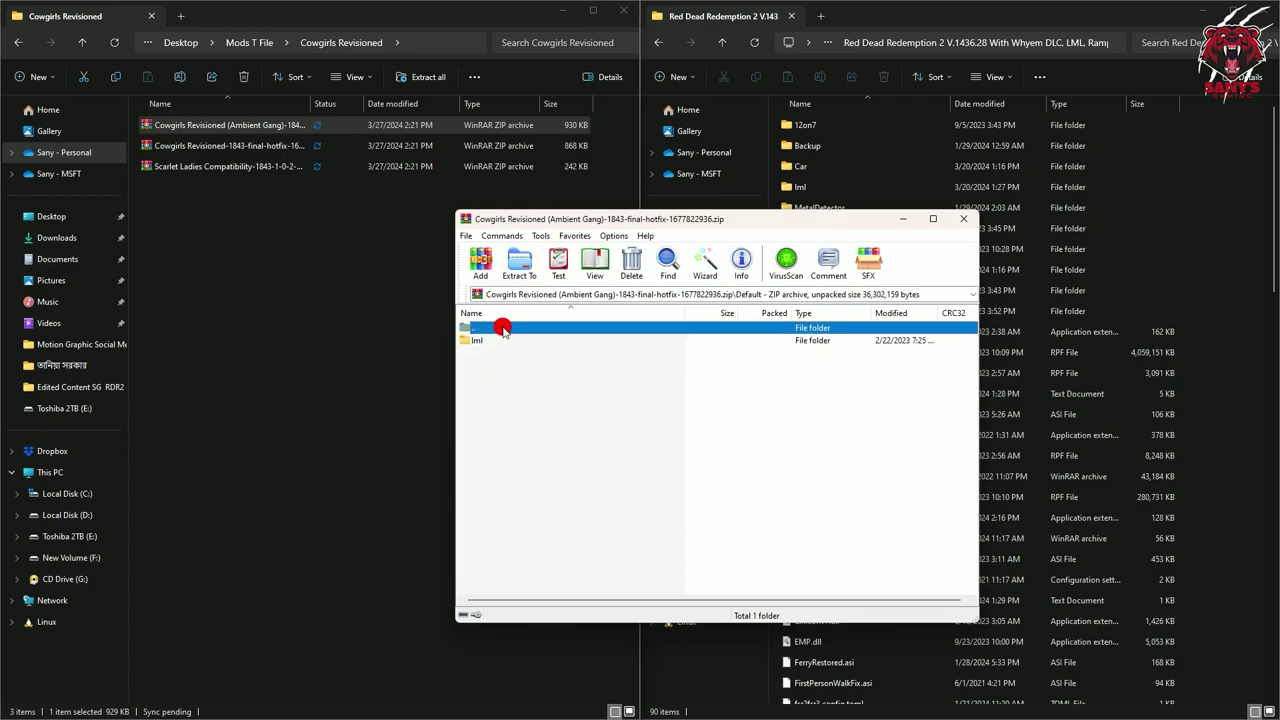
double_click(503, 330)
double_click(511, 354)
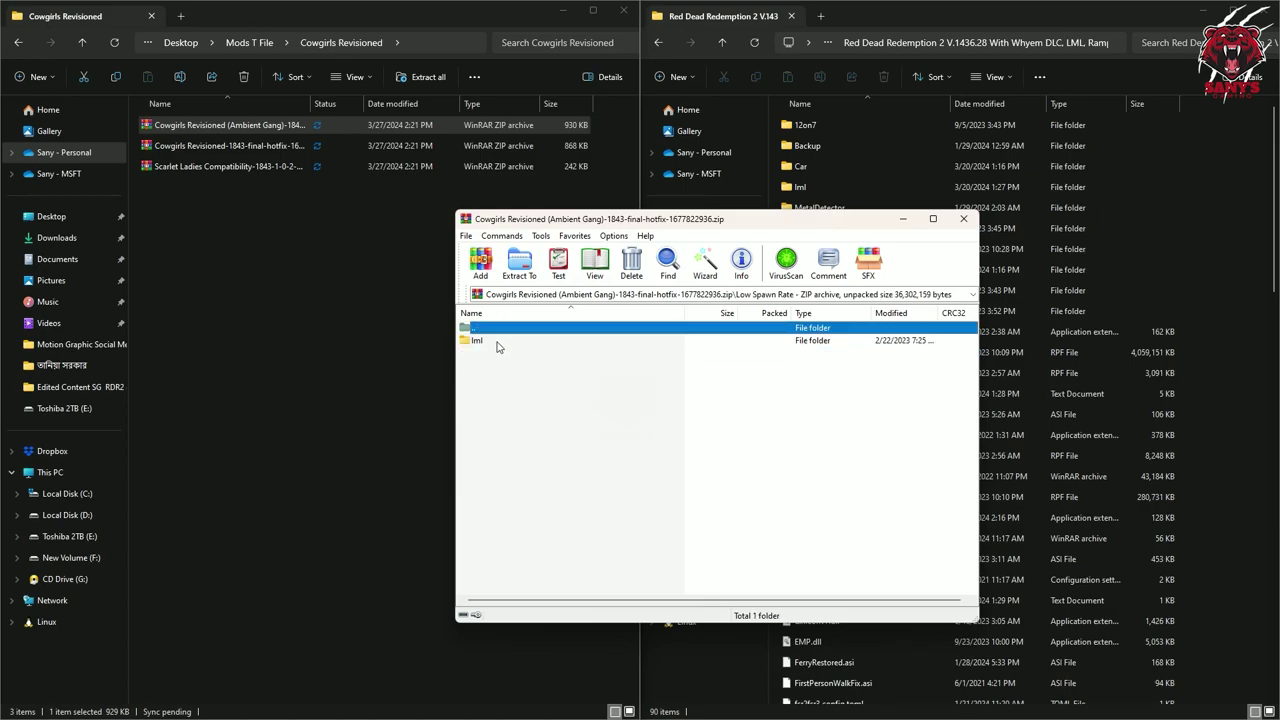
key(BackSpace)
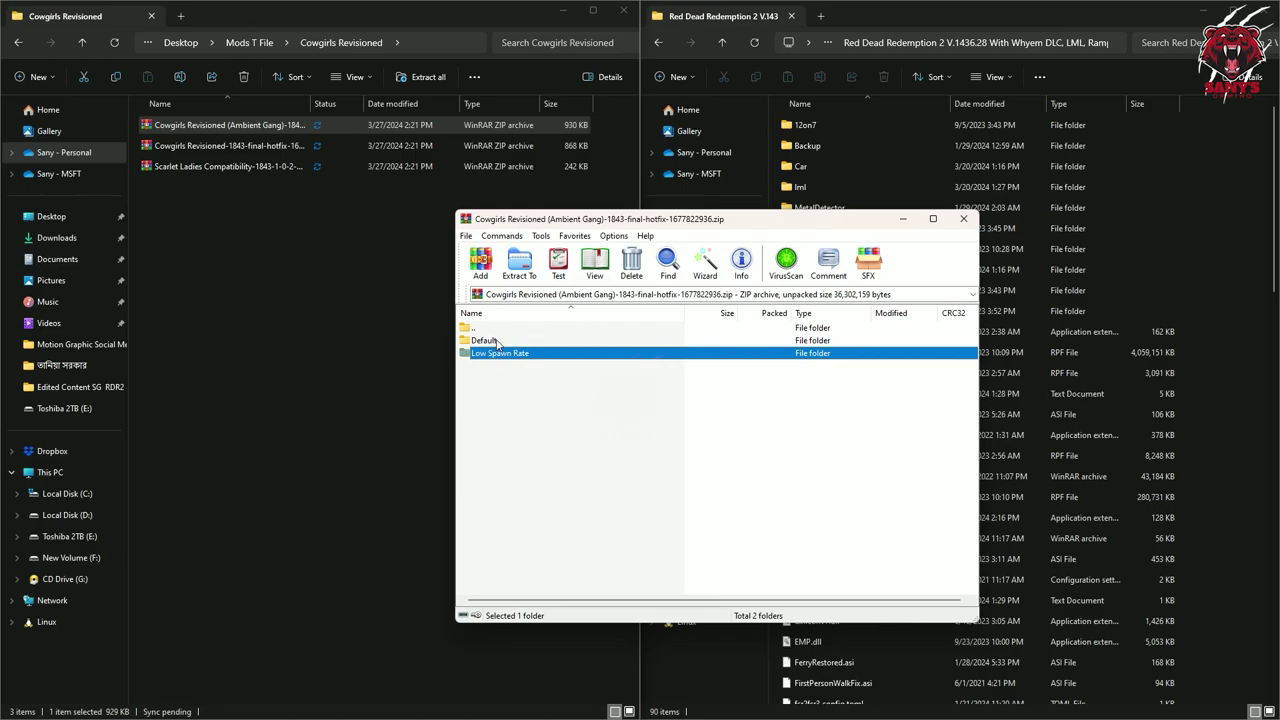
double_click(484, 340)
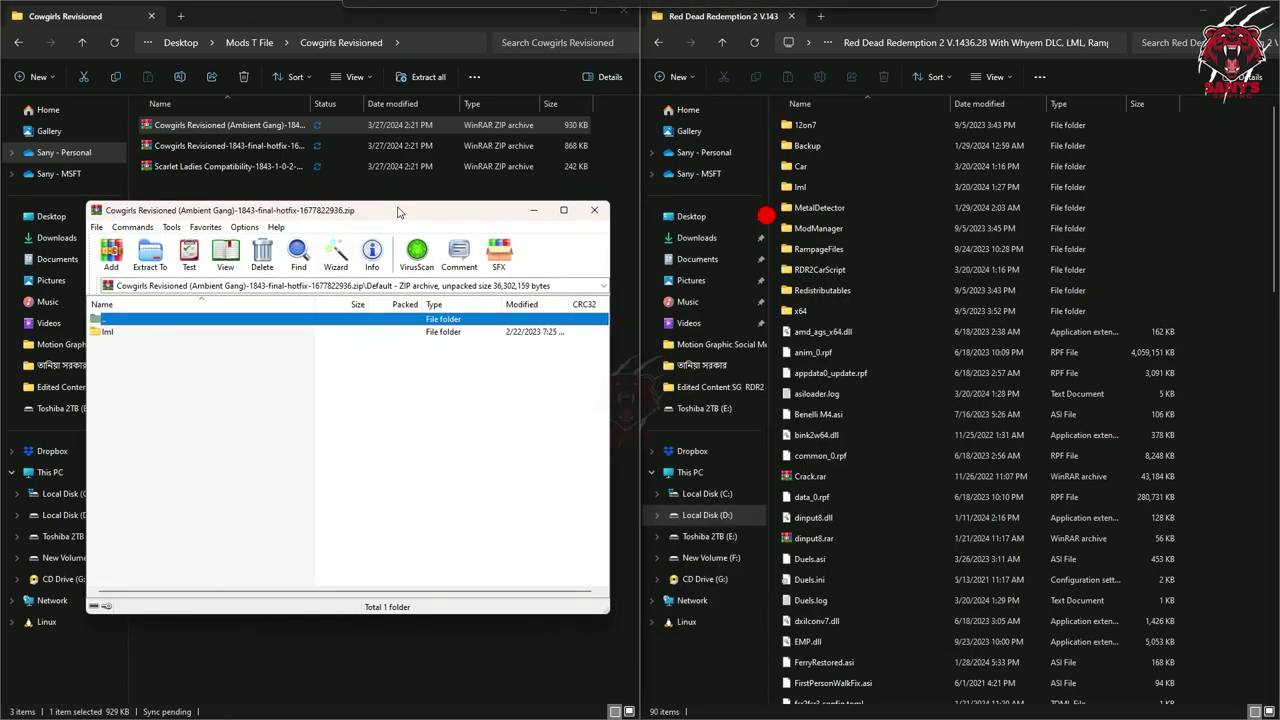
Step: Move WinRAR to the left and drag the Default lml folder toward the game folder
drag(766, 218, 401, 205)
drag(113, 333, 1220, 282)
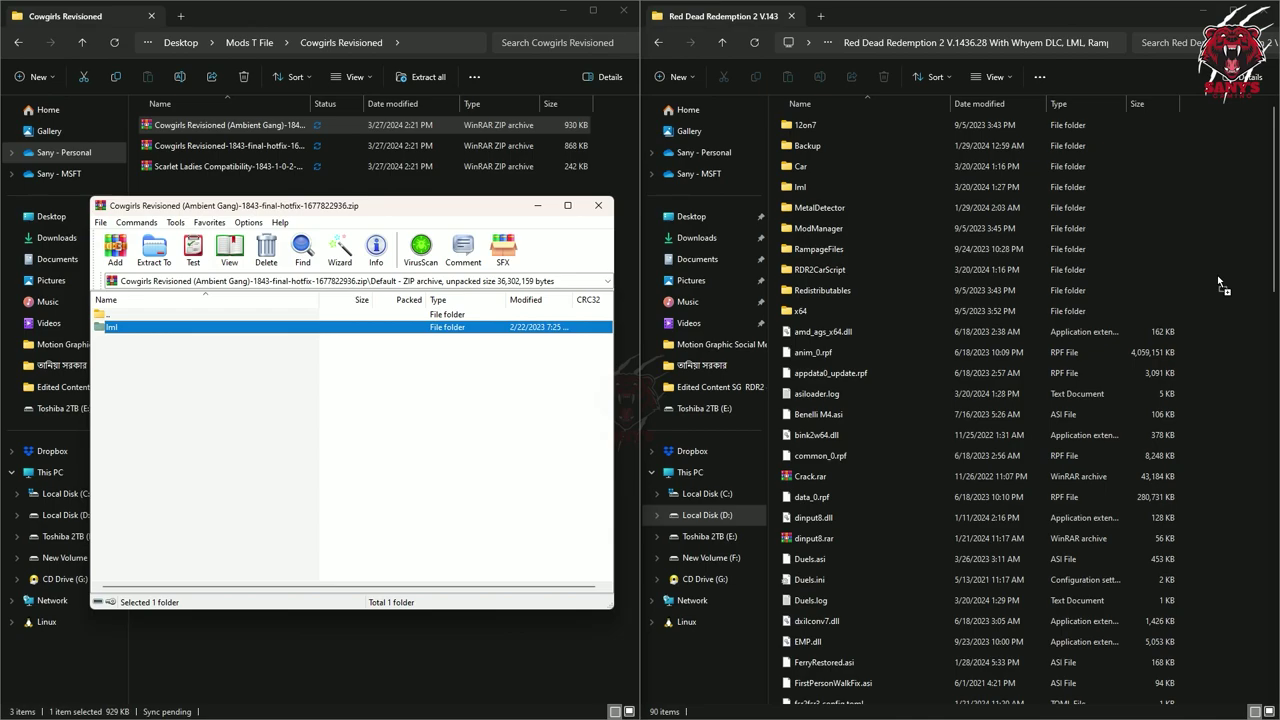
drag(1217, 275, 369, 387)
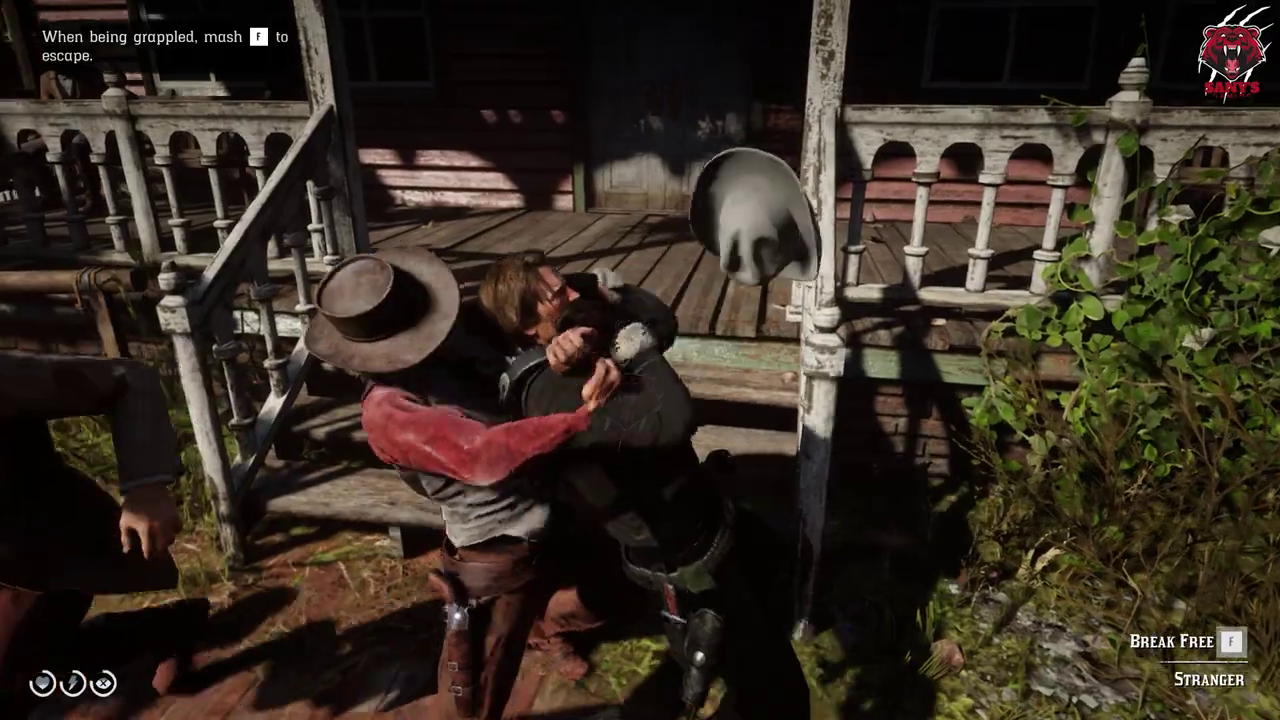
Step: Break free of the stranger's grapple with F
key(f)
key(f)
key(f)
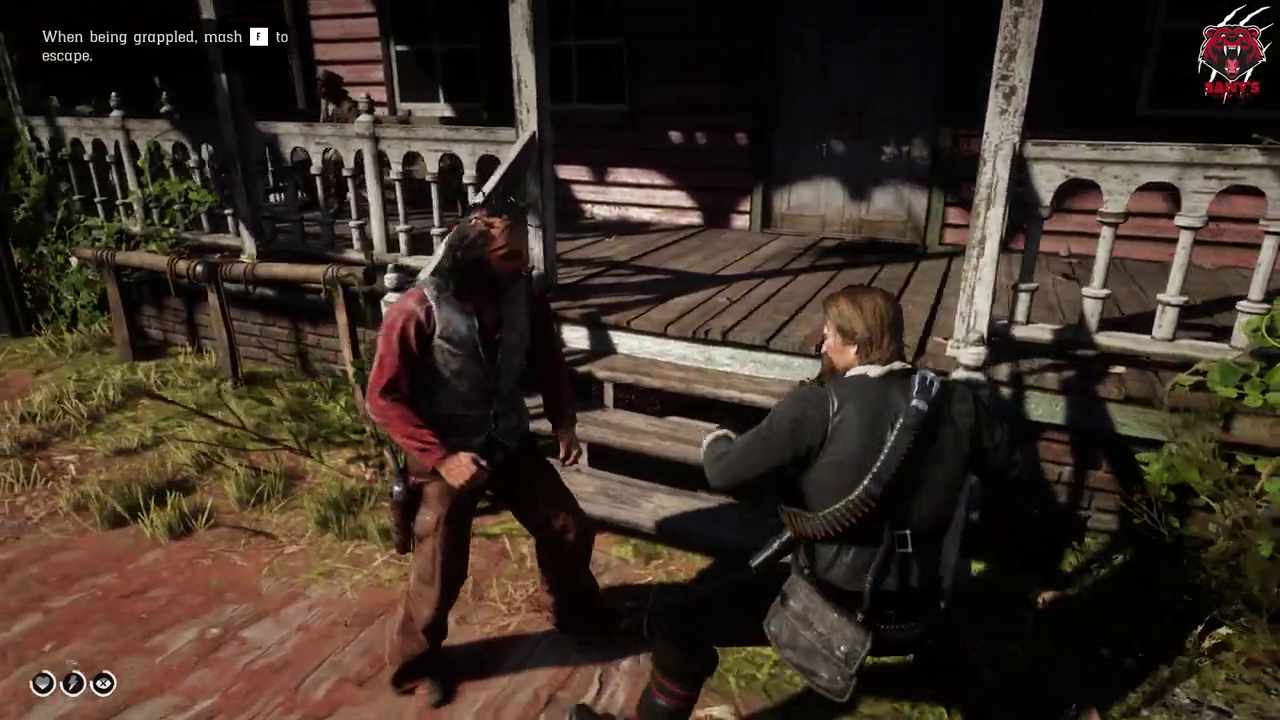